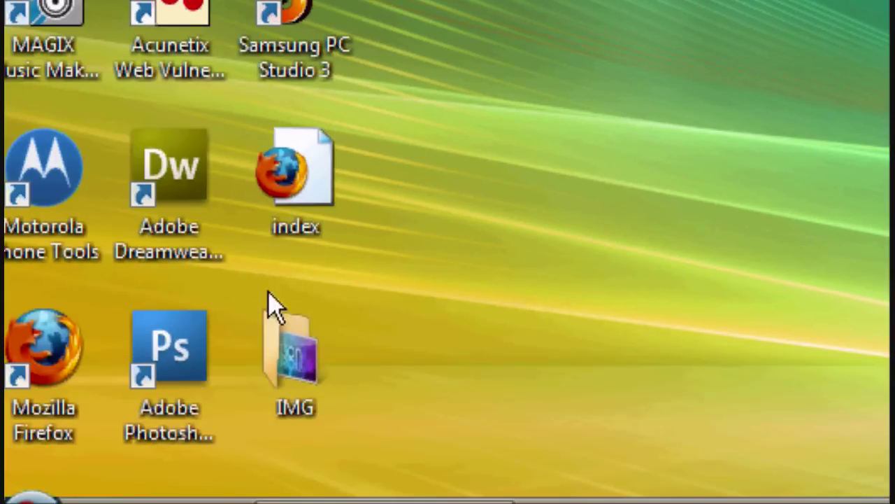
- Look inside the IMG folder, then close it to show the local Welcome To My Site page in Firefox
double_click(283, 336)
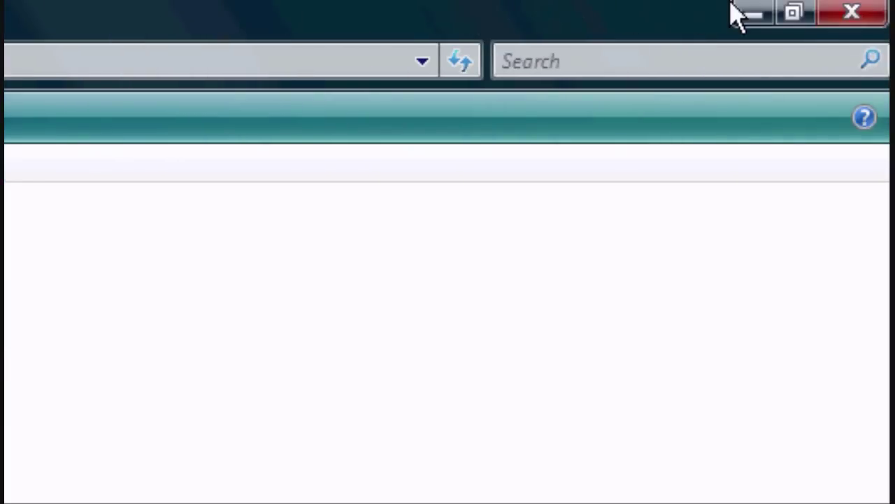
left_click(735, 10)
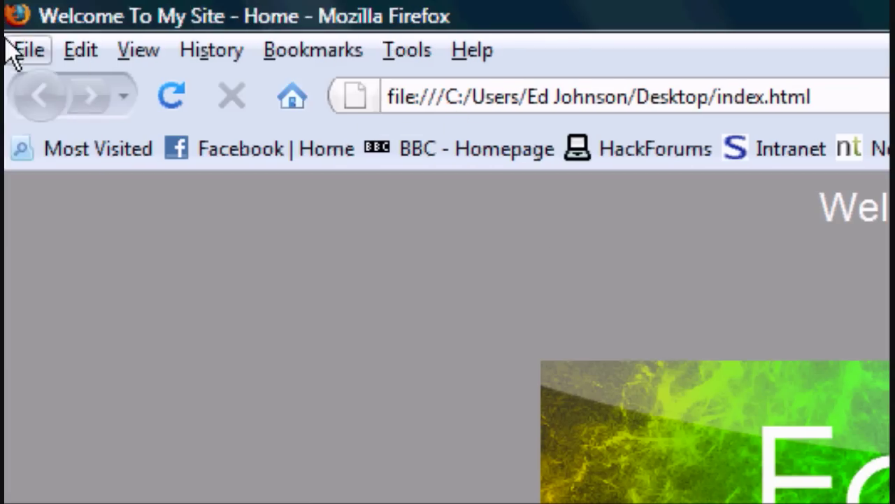
left_click(449, 84)
type("www")
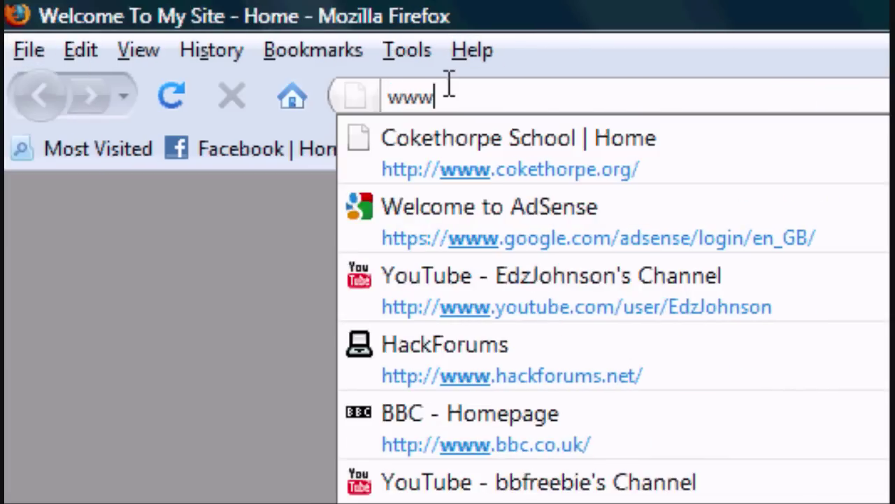
type(".webng.com")
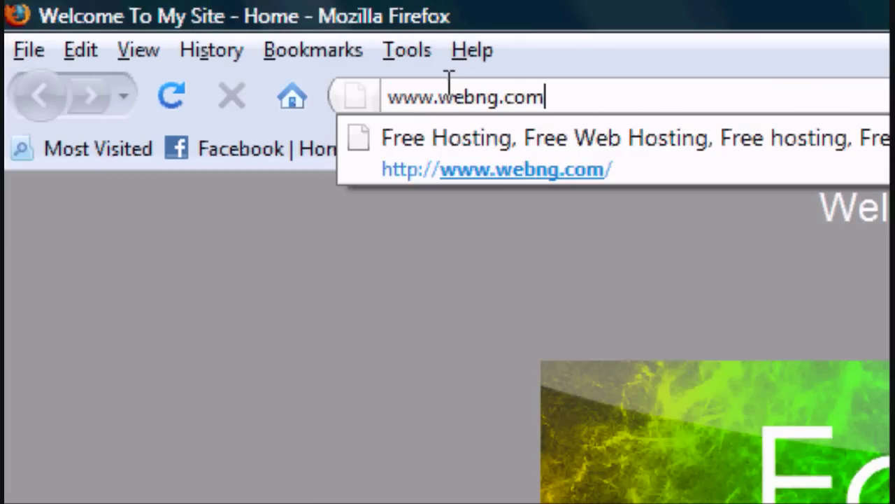
key("Return")
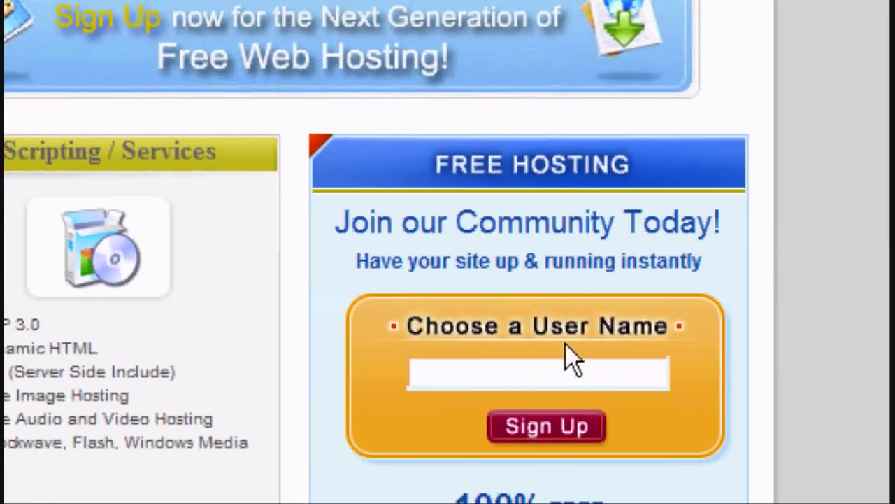
- Enter a desired user name, start the free hosting sign-up, and go to the e-mail and password fields
left_click(542, 381)
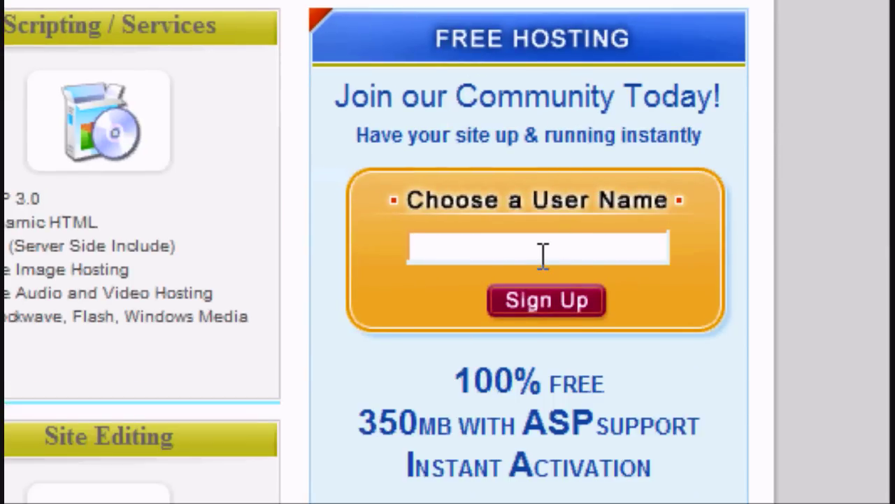
left_click(549, 322)
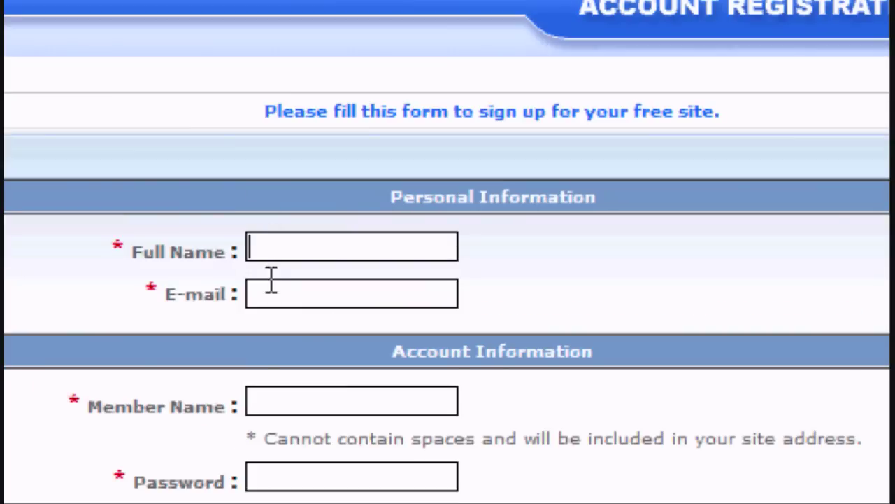
left_click(271, 287)
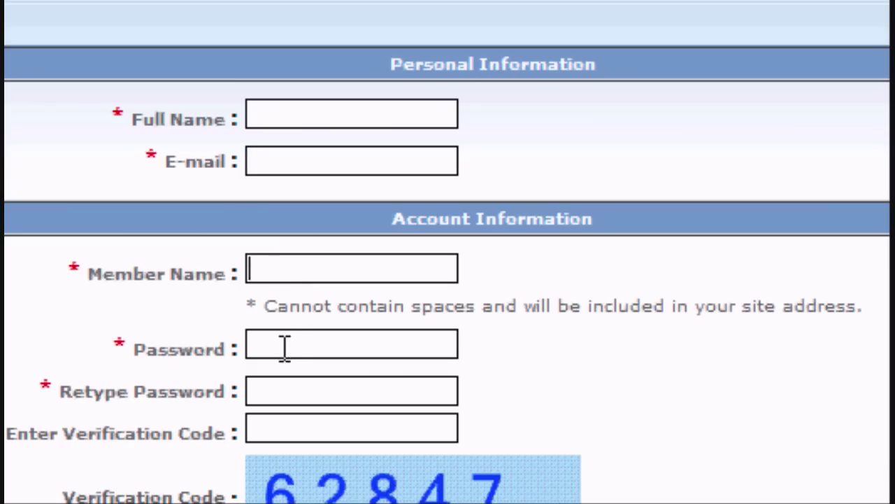
left_click(286, 386)
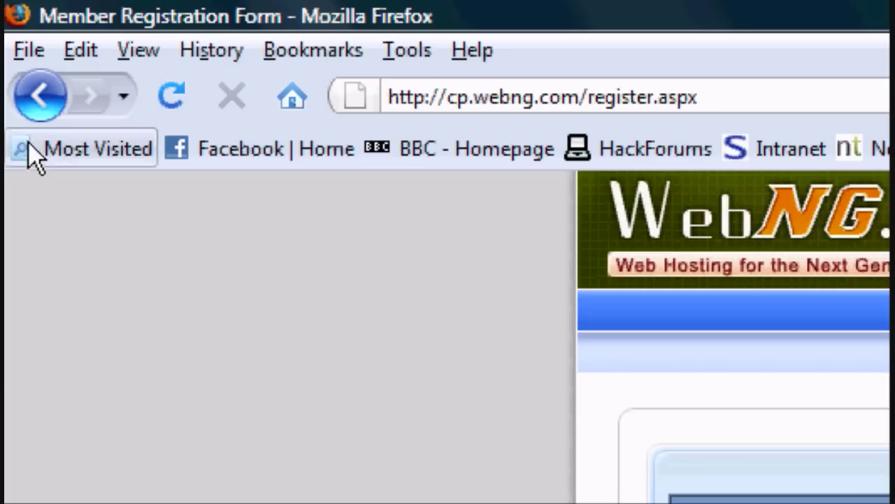
- Return to the WebNG homepage, log in with the account name and password, and dismiss the remember-password offer
left_click(36, 92)
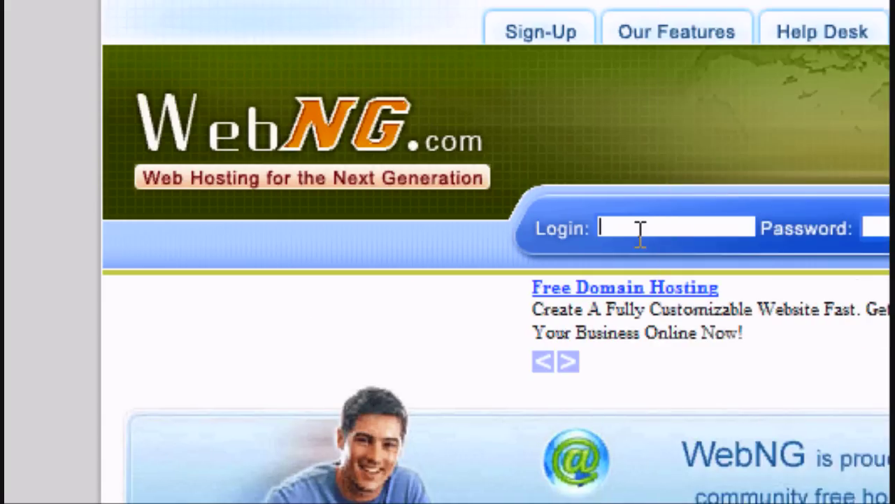
type("severn")
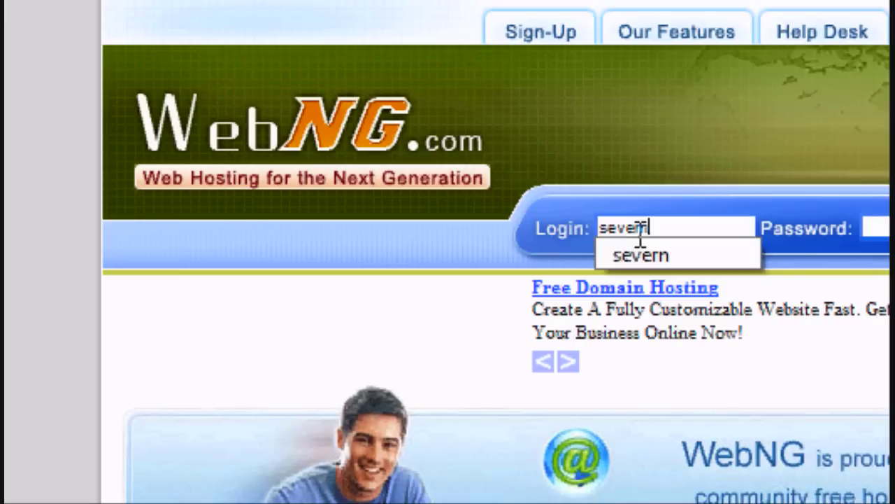
key("Tab")
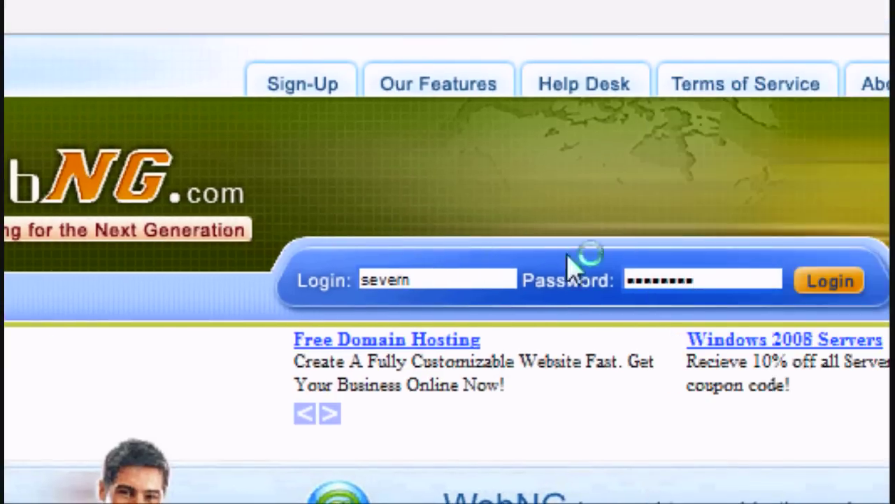
key("Return")
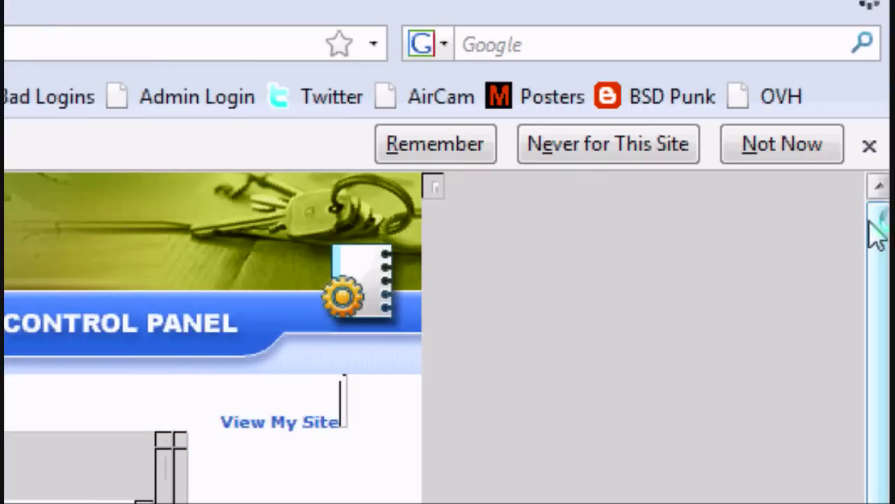
left_click(870, 146)
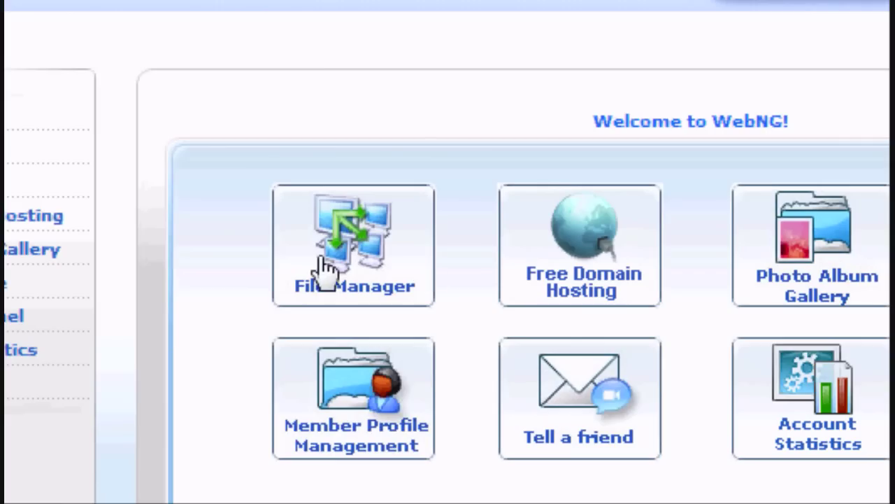
- In File Manager, create a new directory named tutorials in the site root
left_click(713, 241)
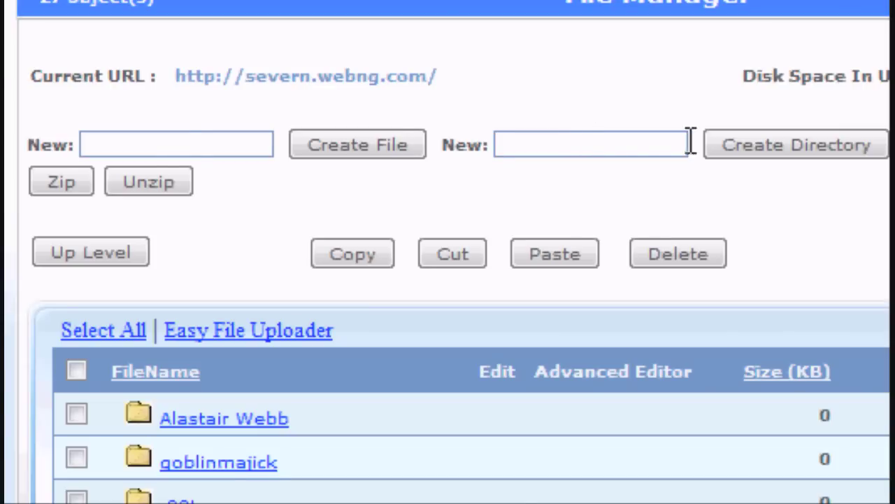
left_click(539, 134)
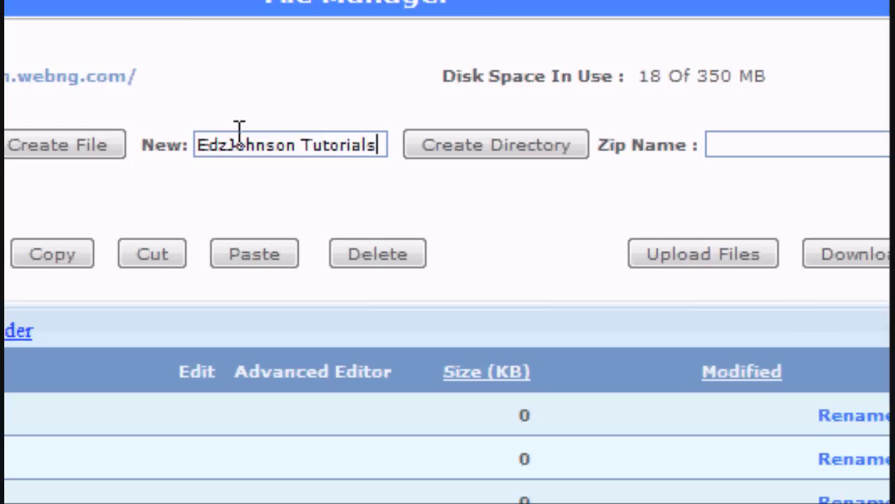
left_click(529, 150)
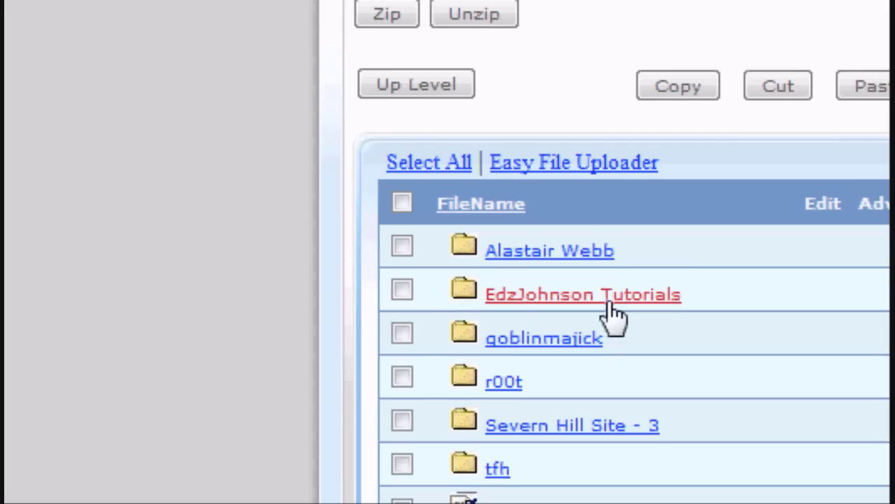
- Open the tutorials folder and upload index.html chosen from the Desktop
left_click(508, 296)
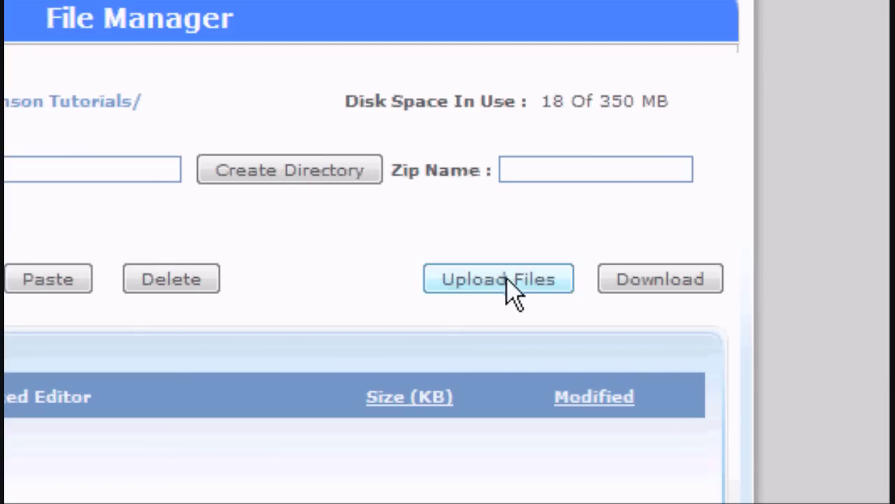
left_click(505, 279)
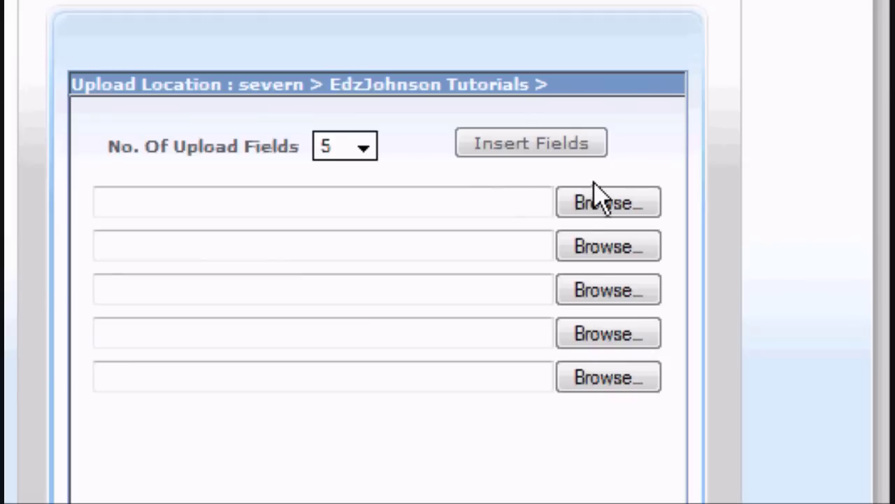
left_click(581, 206)
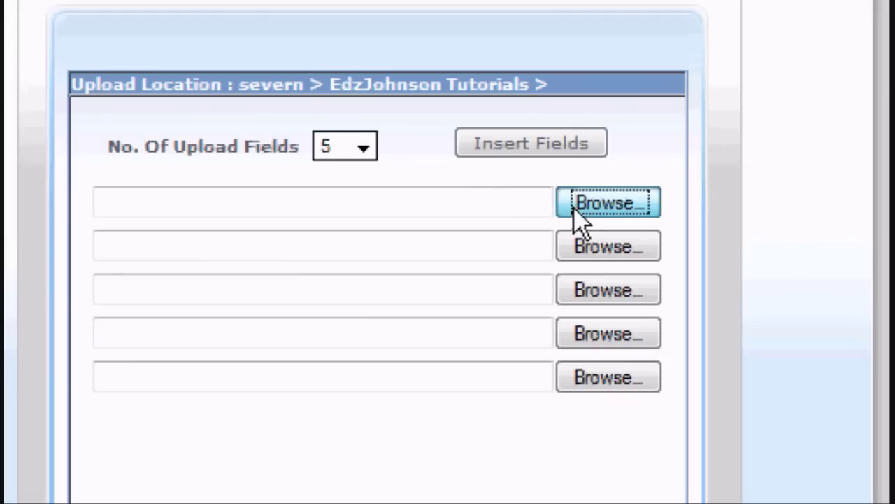
left_click(50, 308)
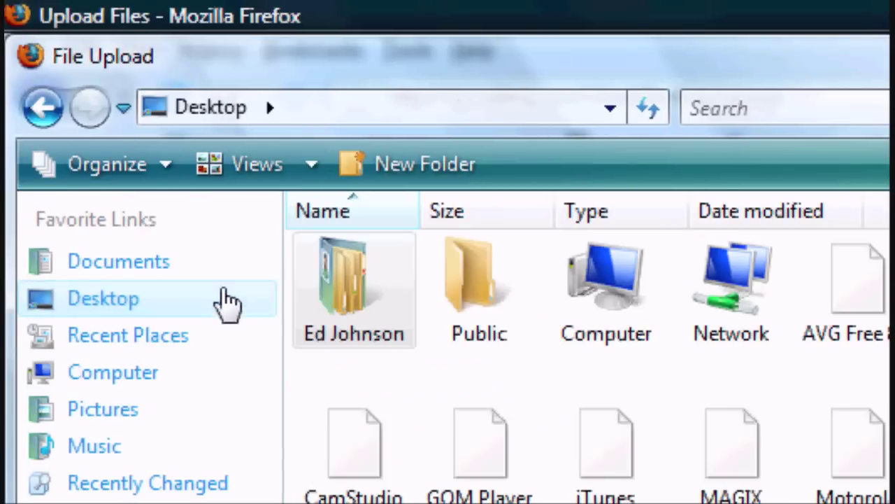
left_click_drag(464, 235, 483, 339)
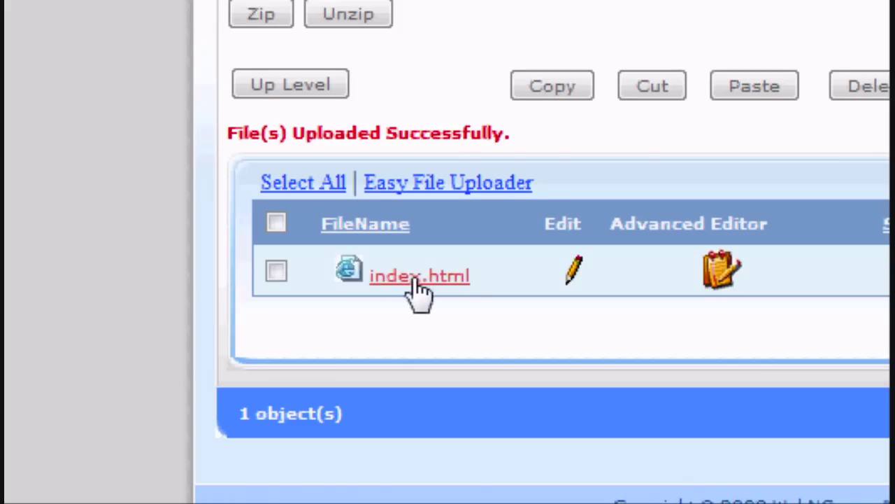
- Open the uploaded index.html online, check its page source for the img/banner.png path, then close the source
left_click(417, 287)
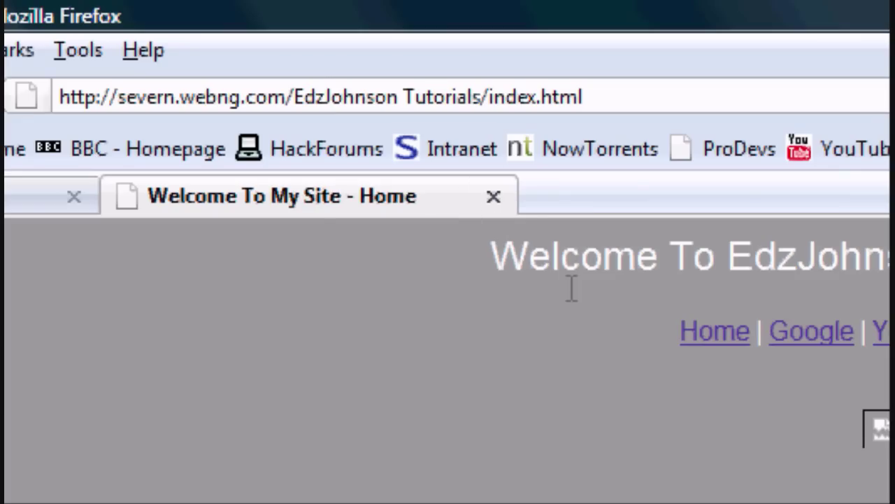
right_click(474, 363)
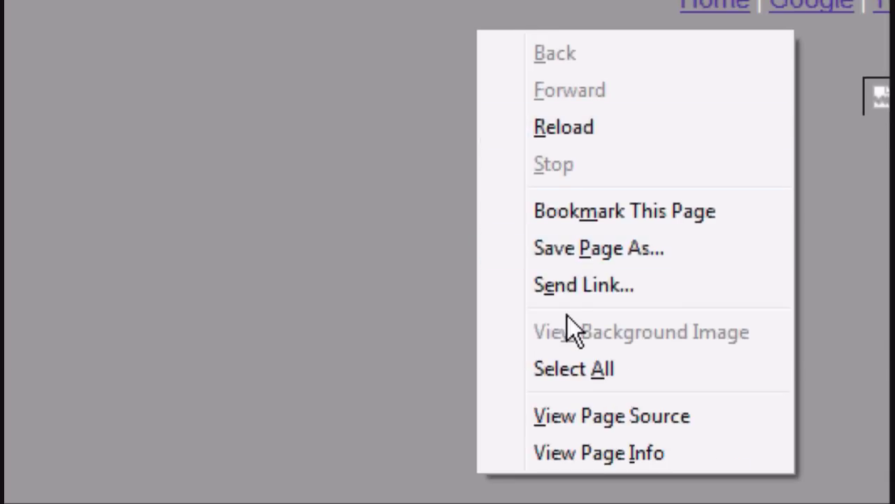
left_click(563, 503)
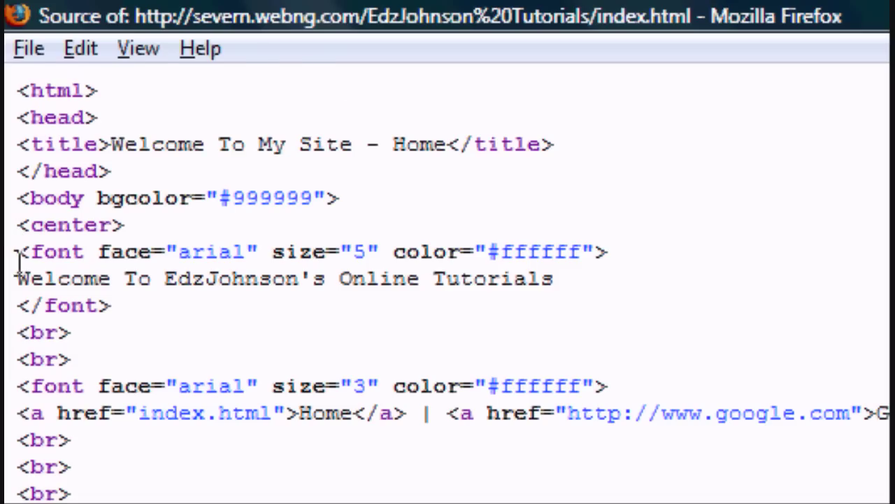
left_click_drag(152, 238, 117, 236)
left_click(19, 236)
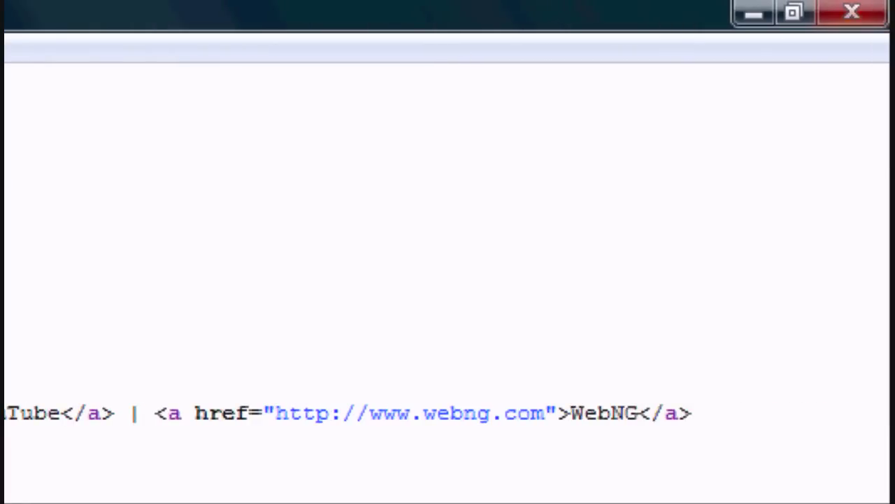
left_click(852, 12)
- Back in File Manager, create a directory named IMG in the tutorials folder
left_click(266, 198)
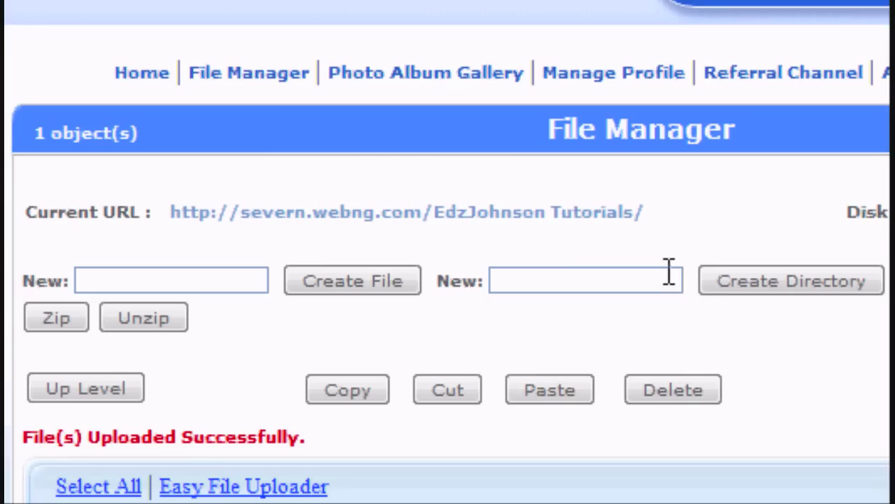
left_click(570, 278)
type("IMG")
left_click(770, 289)
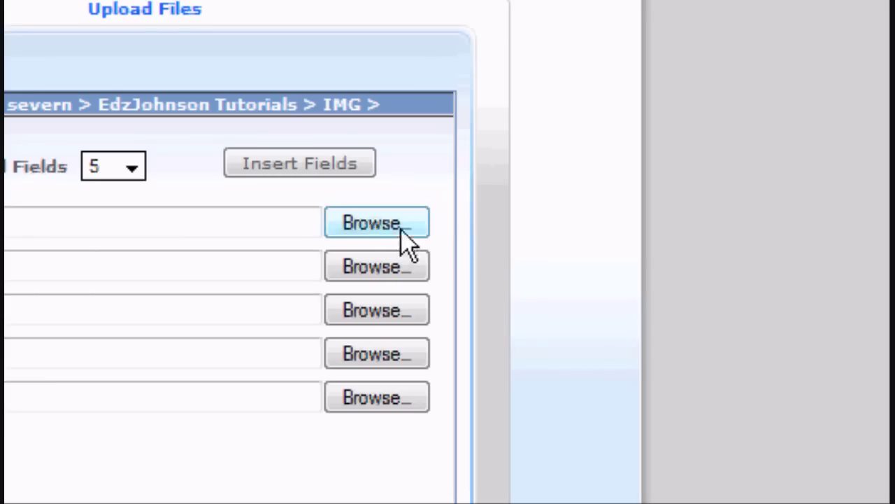
- Upload banner.png from the local IMG folder into the IMG directory, then go up one level
left_click(630, 100)
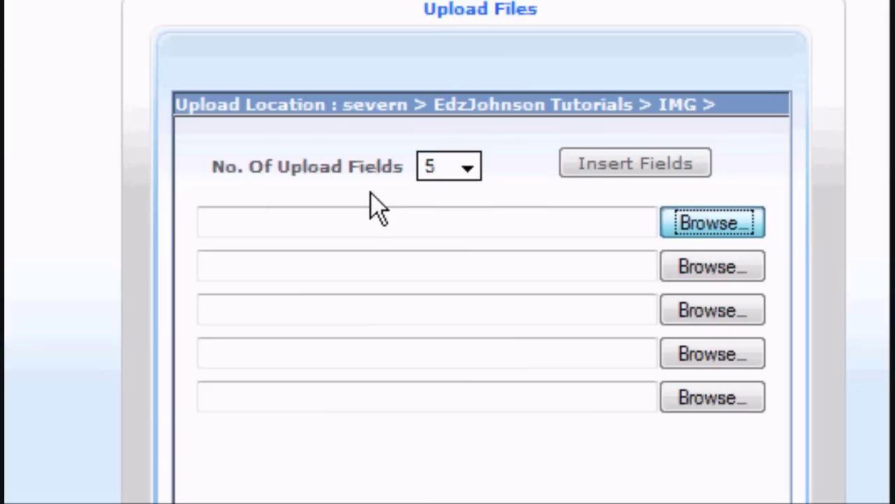
scroll(640, 269, "down", 3)
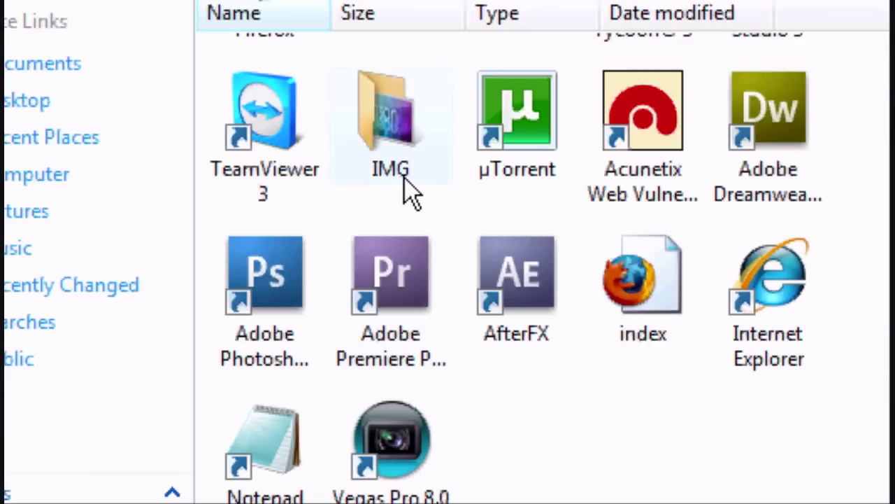
double_click(160, 109)
double_click(272, 132)
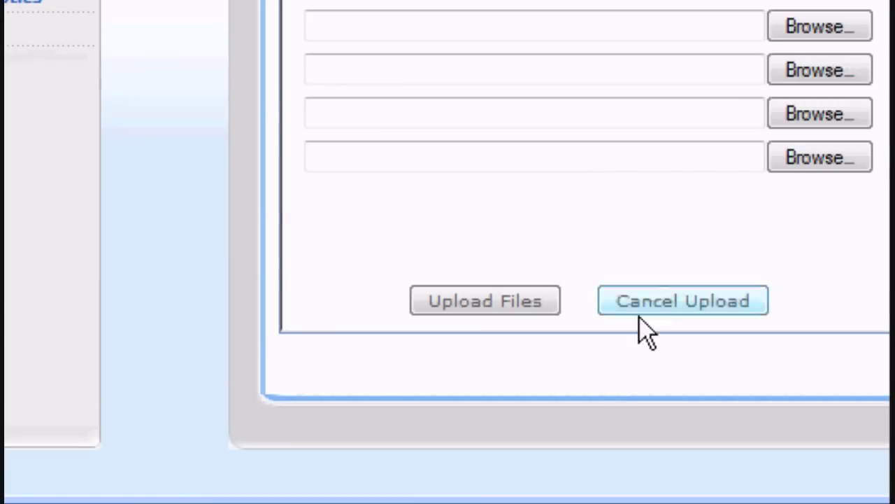
left_click(451, 304)
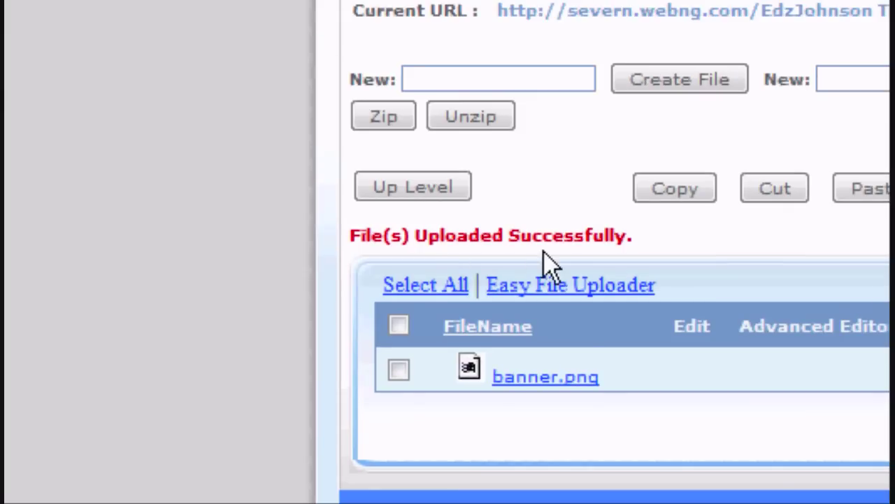
left_click(446, 193)
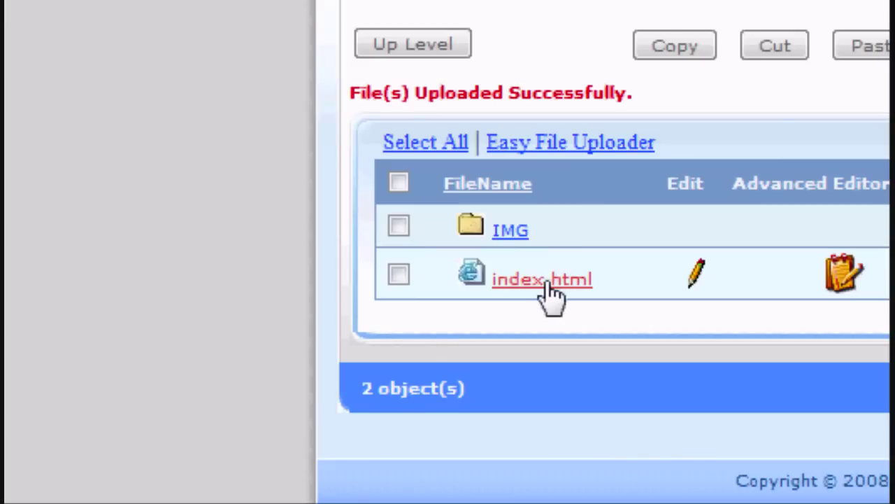
- Open the live index.html, then load img/banner.png directly at its severn.webng.com address
left_click(549, 280)
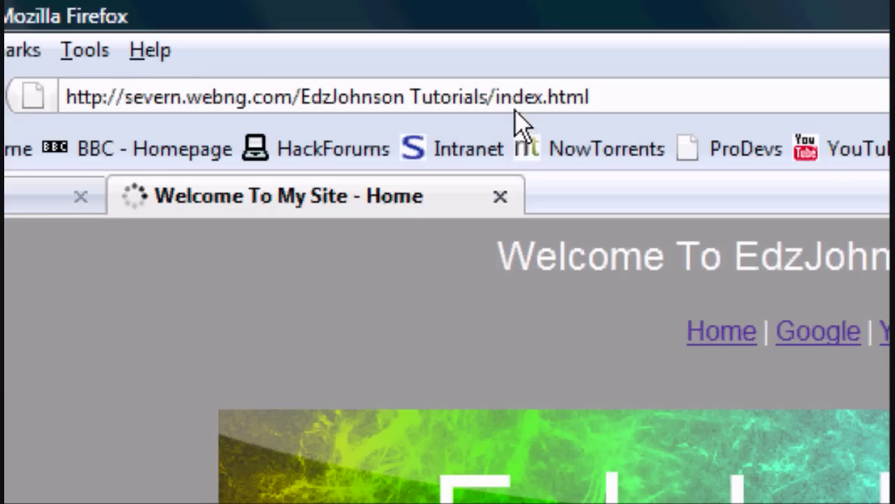
left_click_drag(497, 96, 690, 102)
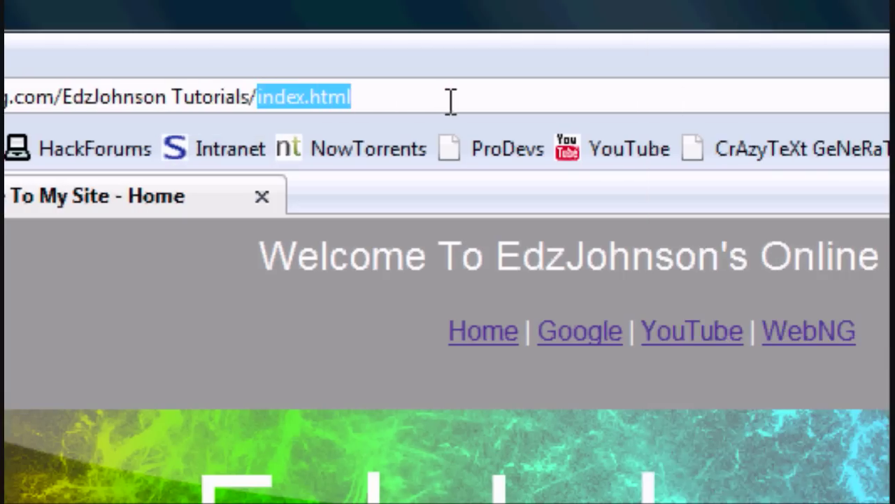
type("img/")
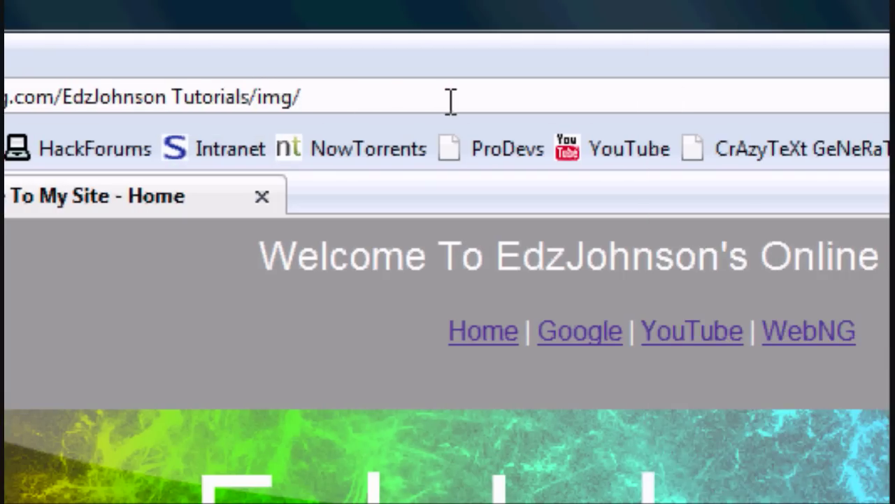
type("ng")
key("Return")
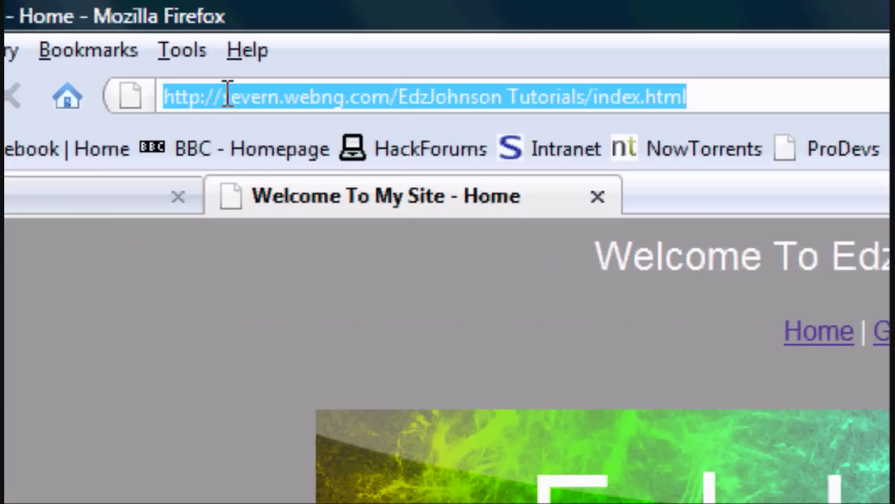
- Select the web address again to edit it back toward the index.html page
left_click(68, 404)
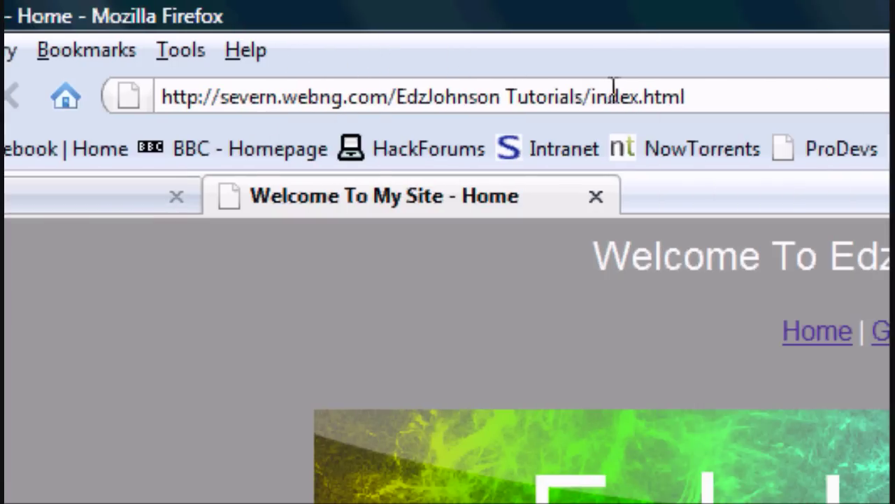
left_click(533, 88)
left_click(752, 85)
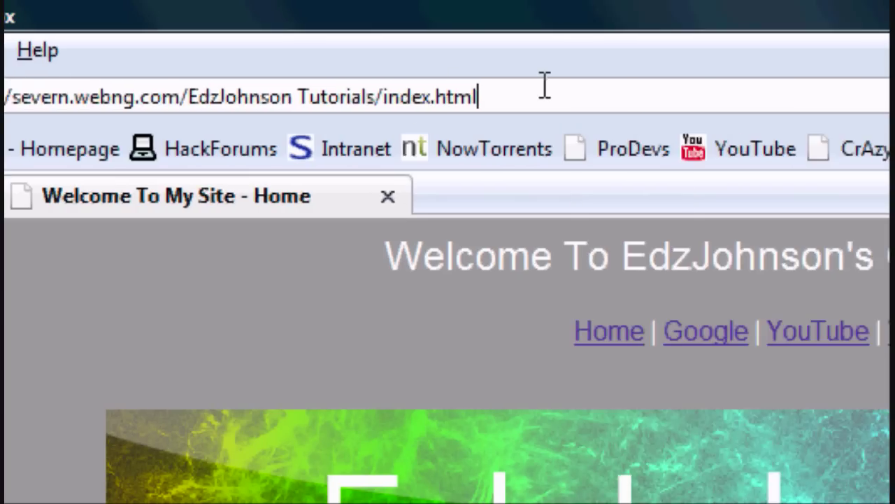
left_click_drag(502, 85, 0, 92)
left_click(221, 94)
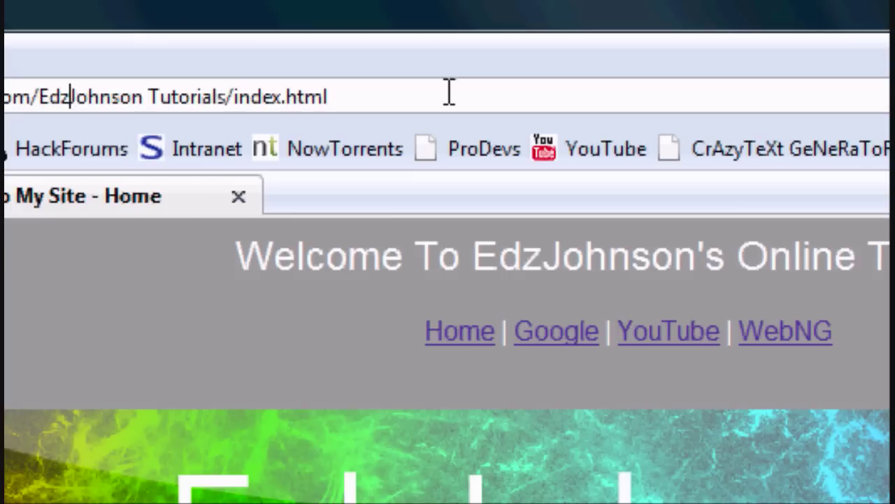